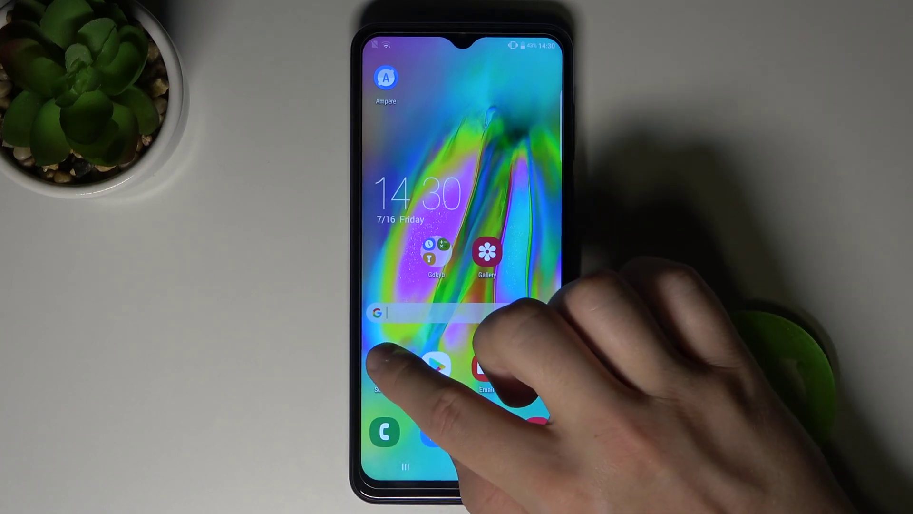
Go to Settings, Sound & notification, and the General profile's settings page
left_click(385, 366)
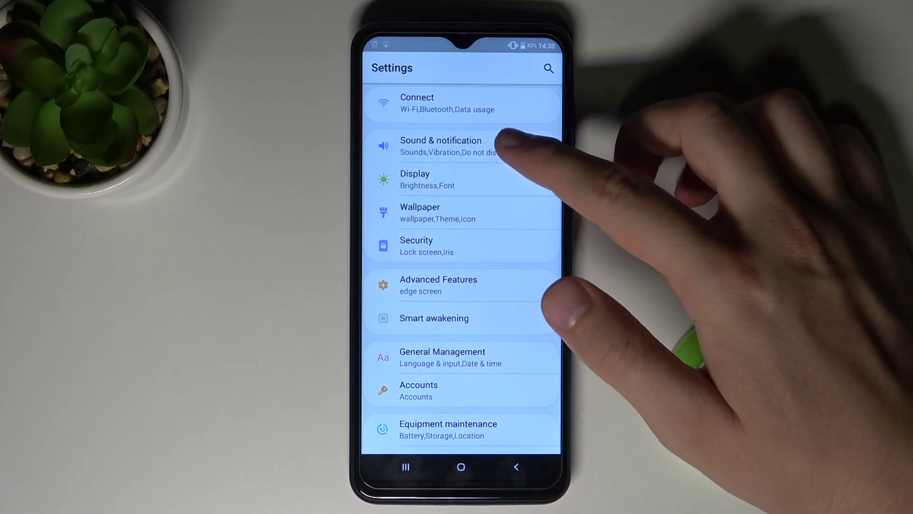
left_click(500, 142)
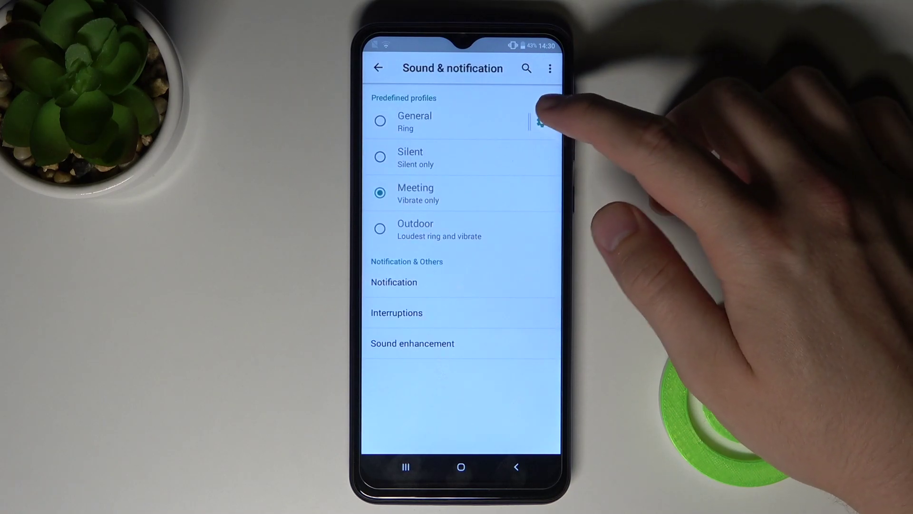
left_click(542, 120)
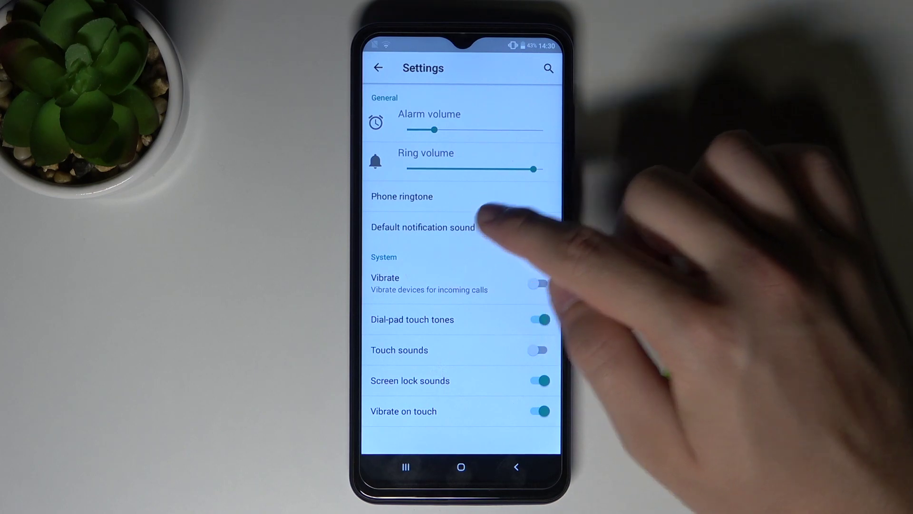
Replace the pixiedust default notification sound with Proxima and confirm
left_click(492, 227)
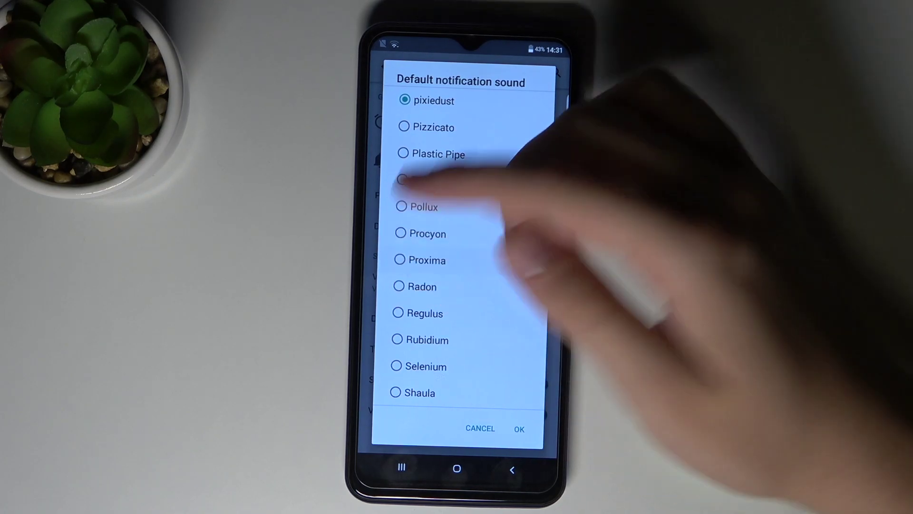
left_click(427, 260)
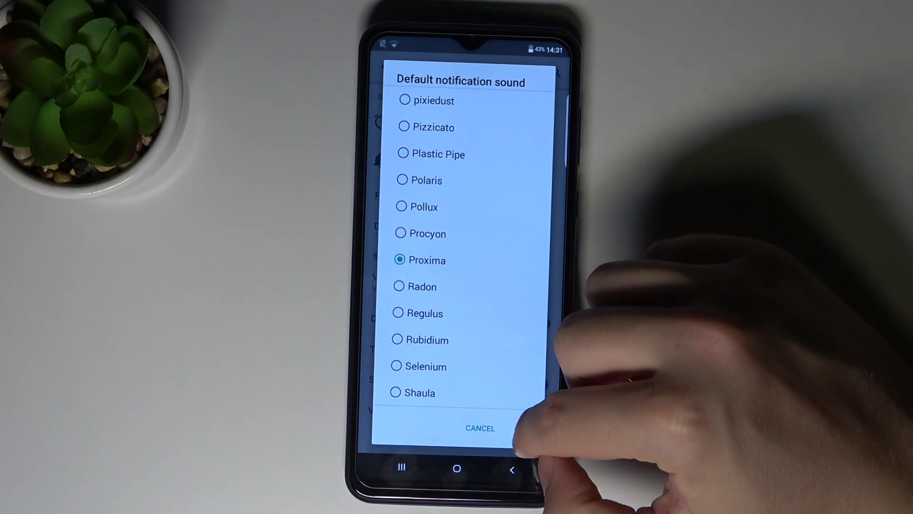
left_click(528, 428)
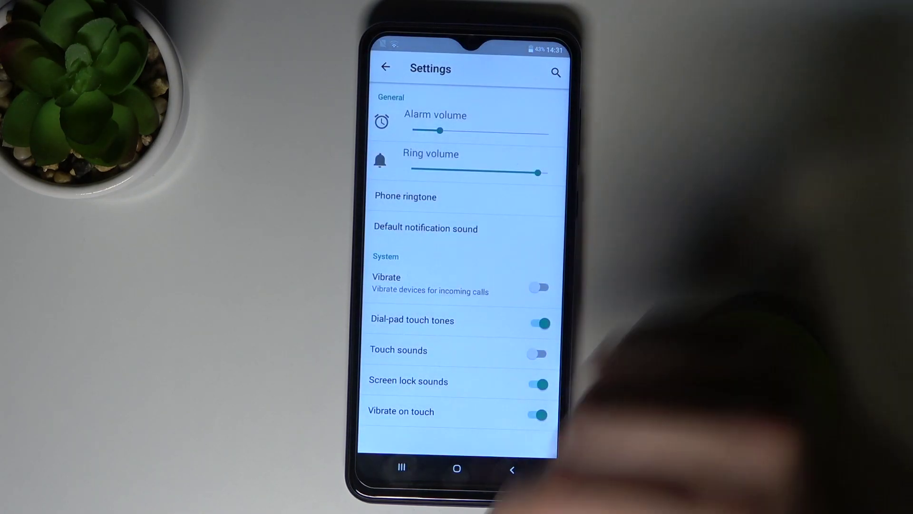